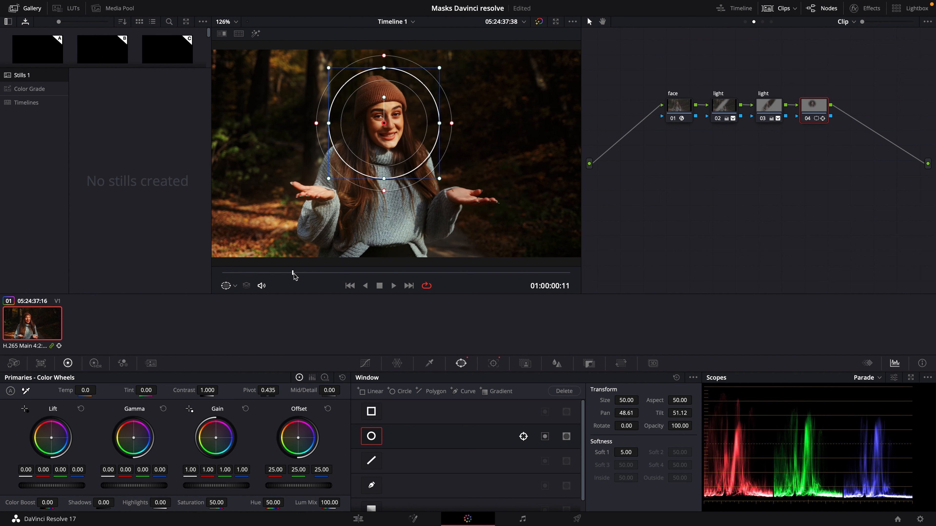
Step: Set the circle window's Soft 1 value to 5 and scrub through the clip to check the softer edge
{"action": "left_click", "coordinate": [493, 364]}
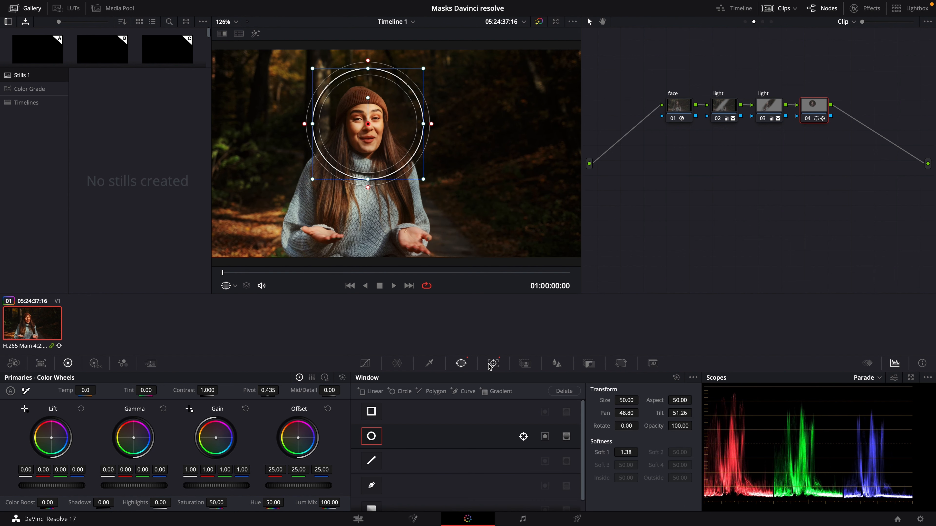
{"action": "left_click", "coordinate": [490, 365]}
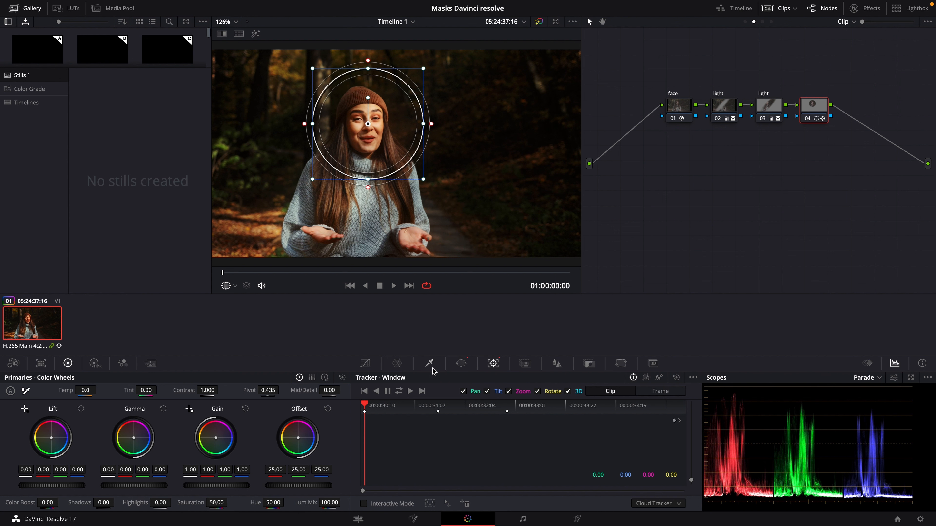
{"action": "left_click", "coordinate": [461, 363]}
{"action": "left_click", "coordinate": [626, 452]}
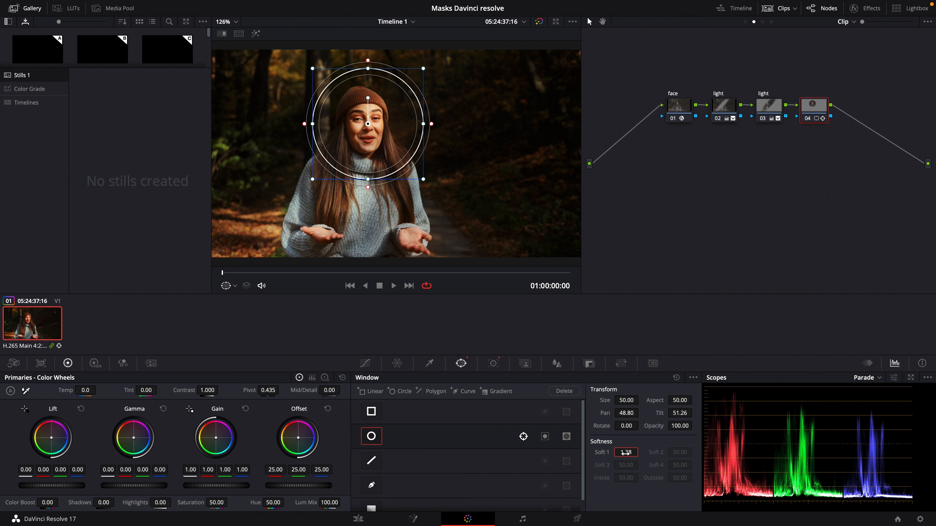
{"action": "type", "text": "5"}
{"action": "key", "text": "Return"}
{"action": "left_click_drag", "start_coordinate": [222, 270], "coordinate": [446, 270]}
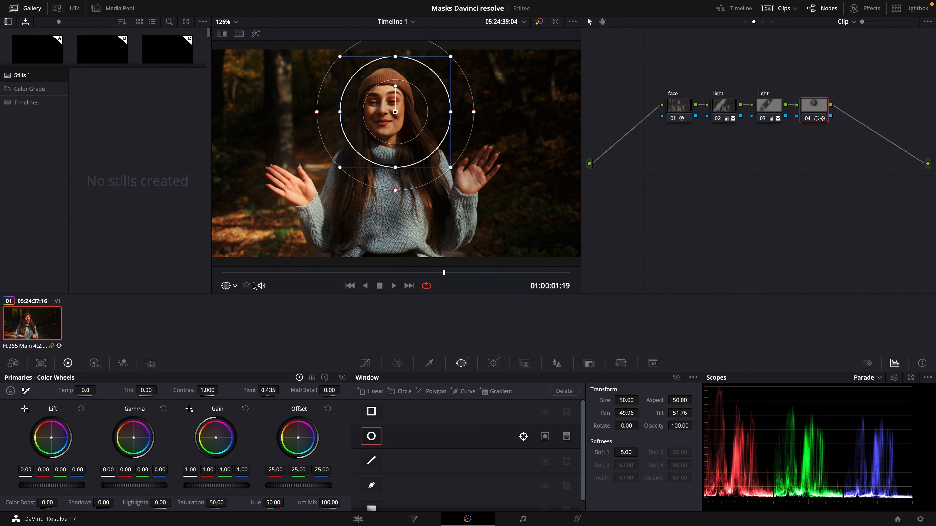
Step: Turn the viewer's on-screen overlay off to inspect the image without the mask outline, and restore the Power Window overlay
{"action": "left_click", "coordinate": [236, 286]}
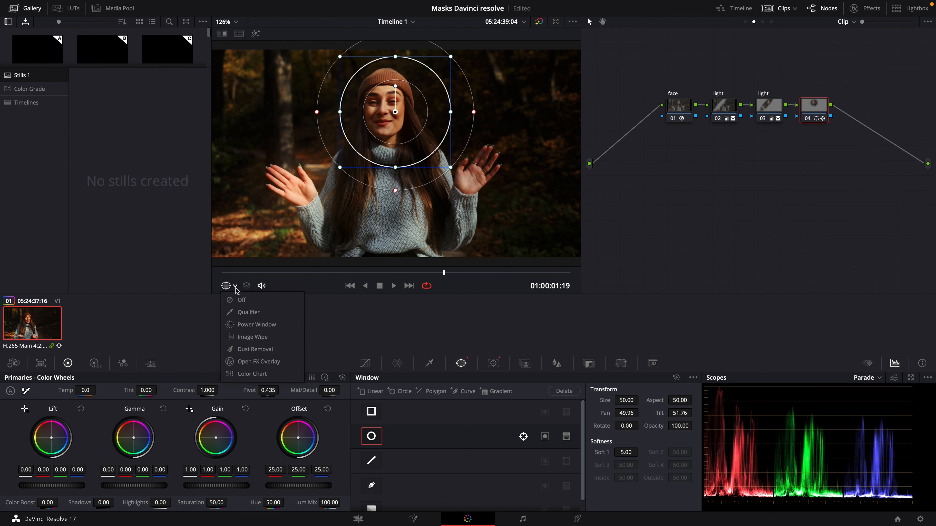
{"action": "left_click", "coordinate": [242, 301]}
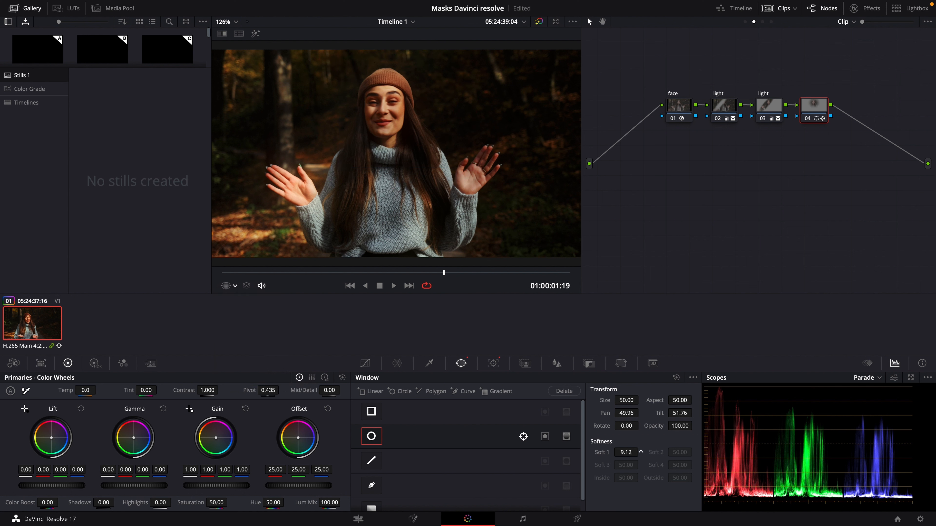
{"action": "left_click", "coordinate": [235, 286]}
{"action": "left_click", "coordinate": [248, 325]}
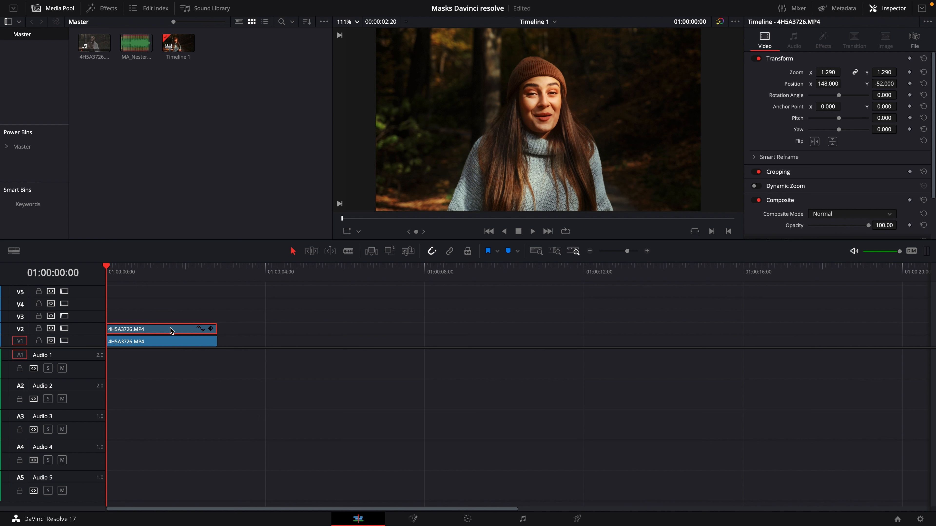
Step: Route node 04's mask to a new alpha output in the V2 clip's color graph and reduce the circle window's softness to about 2.54
{"action": "left_click", "coordinate": [469, 518]}
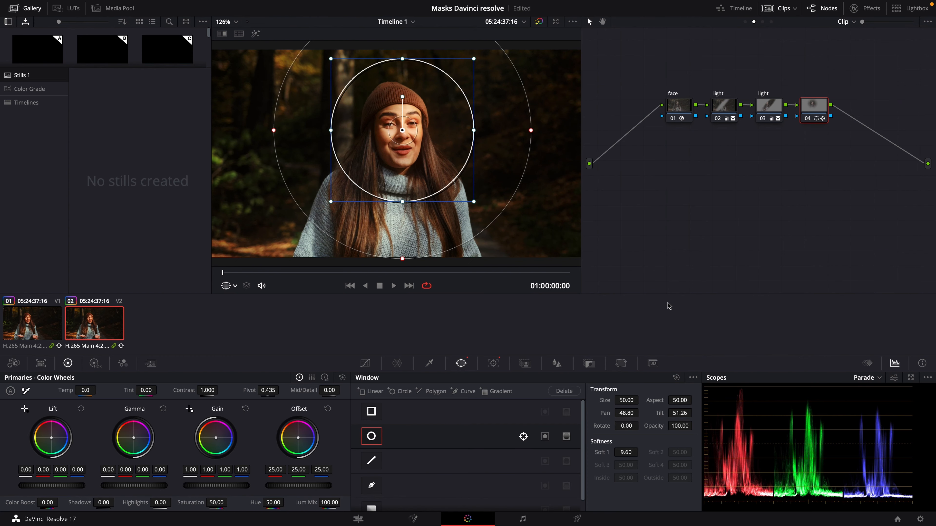
{"action": "right_click", "coordinate": [780, 206]}
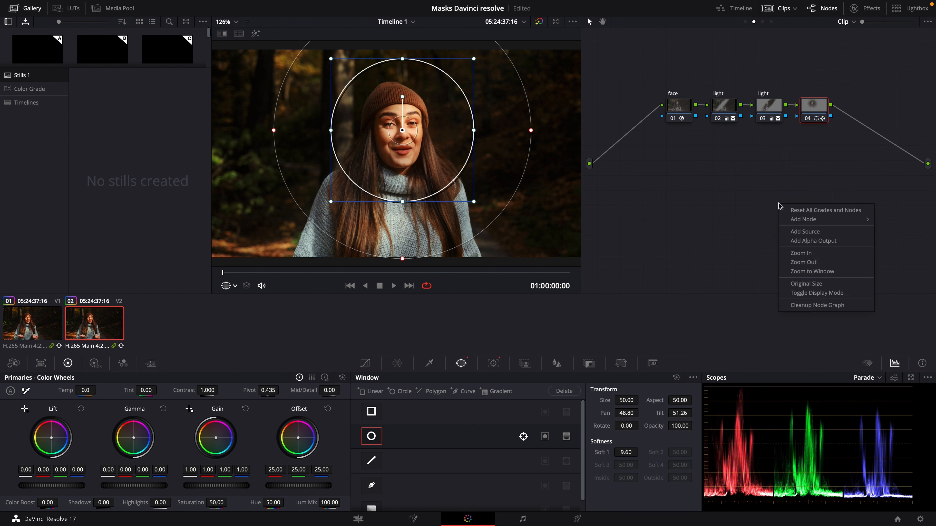
{"action": "left_click", "coordinate": [824, 245]}
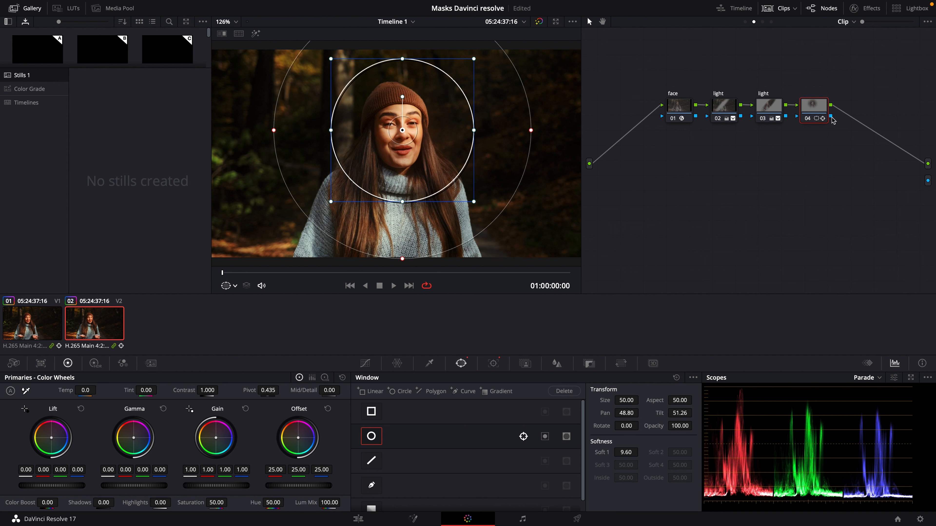
{"action": "left_click_drag", "start_coordinate": [845, 129], "coordinate": [822, 117]}
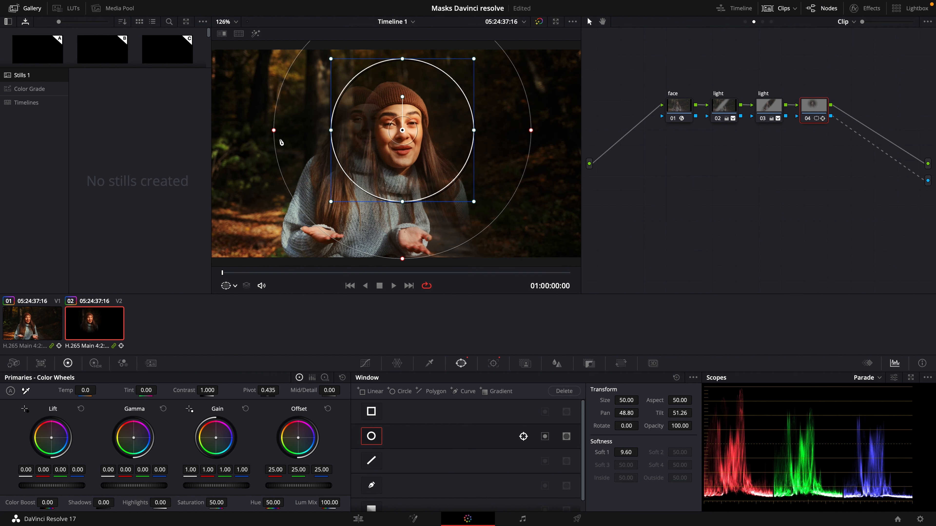
{"action": "left_click_drag", "start_coordinate": [274, 131], "coordinate": [322, 136]}
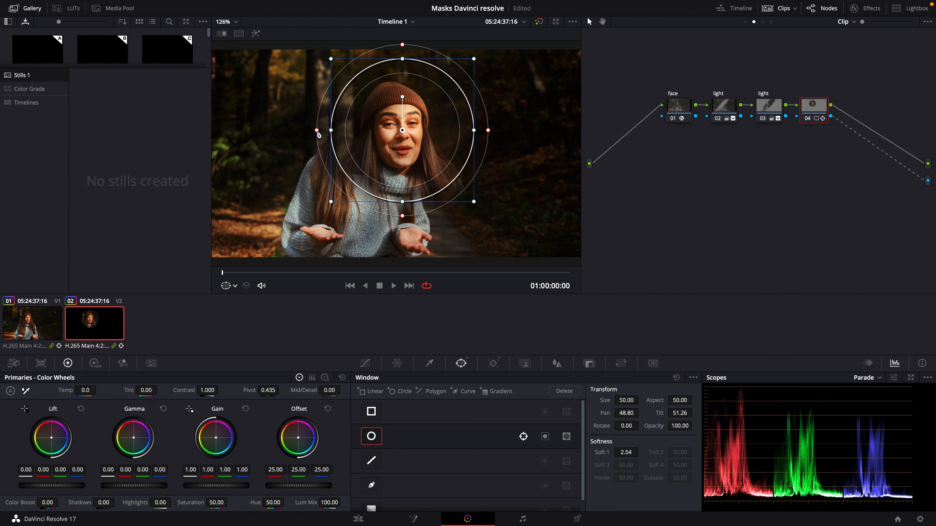
Step: Shrink node 04's circle window tightly around the woman's face and track it forward and in reverse
{"action": "left_click", "coordinate": [492, 365]}
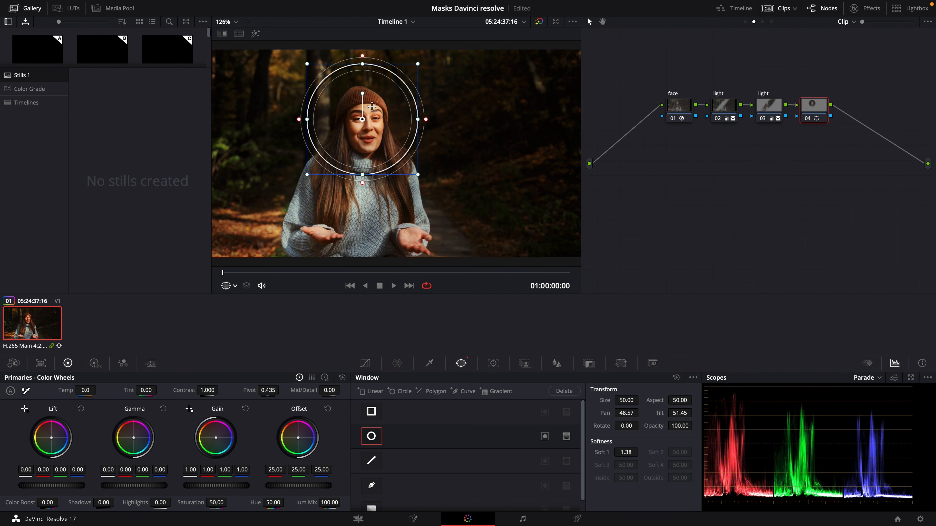
{"action": "left_click", "coordinate": [493, 363]}
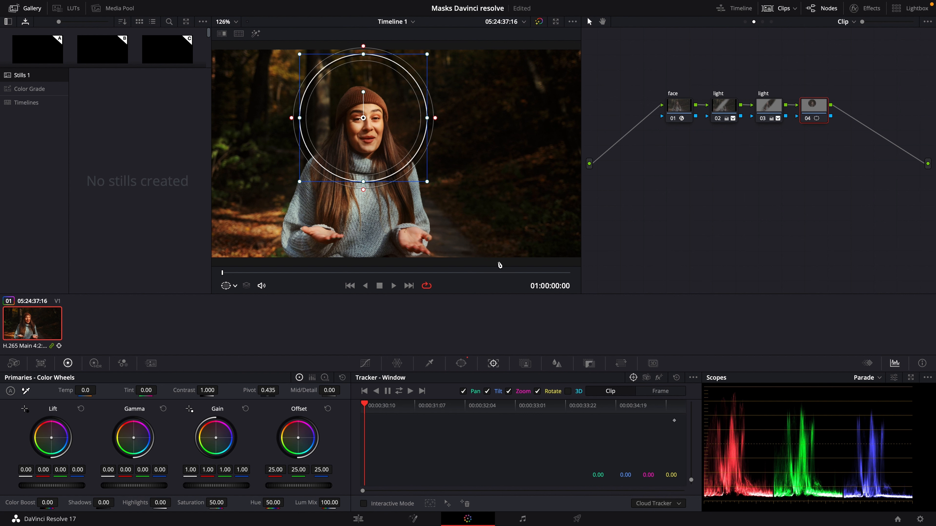
{"action": "left_click", "coordinate": [399, 392]}
{"action": "left_click_drag", "start_coordinate": [427, 182], "coordinate": [364, 130]}
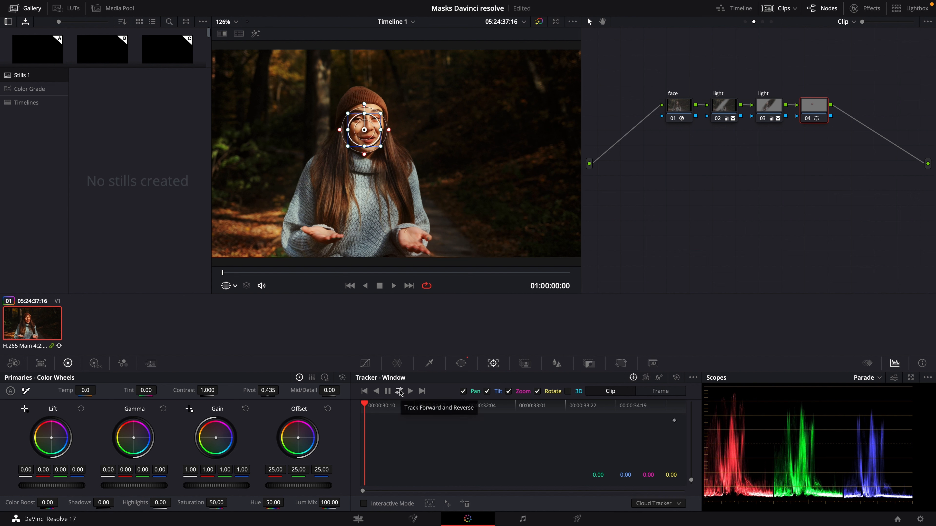
{"action": "left_click", "coordinate": [400, 391]}
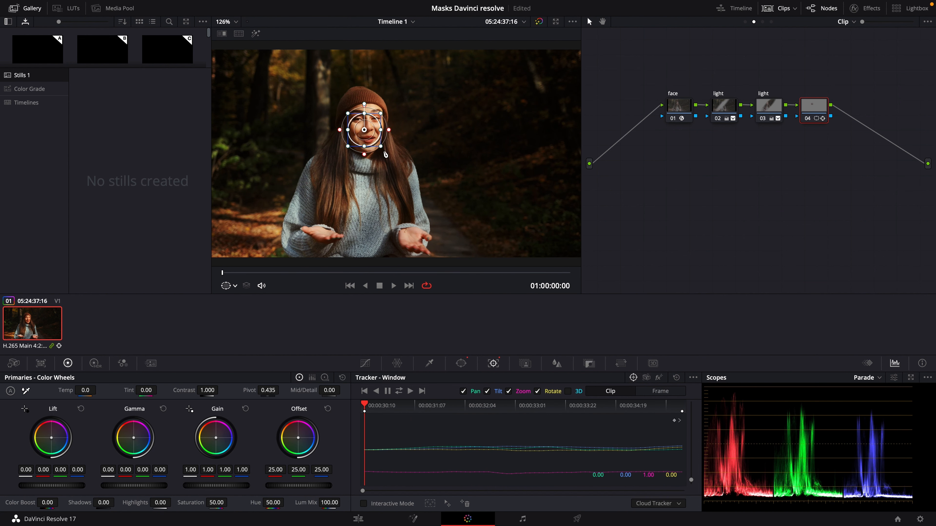
Step: Save the project, and resize and recenter the tracked circle window so it encloses the whole face
{"action": "key", "text": "ctrl+s"}
{"action": "left_click_drag", "start_coordinate": [381, 147], "coordinate": [398, 166]}
{"action": "mouse_move", "coordinate": [365, 126]}
{"action": "left_mouse_down"}
{"action": "mouse_move", "coordinate": [374, 131]}
{"action": "mouse_move", "coordinate": [357, 126]}
{"action": "mouse_move", "coordinate": [365, 118]}
{"action": "left_mouse_up"}
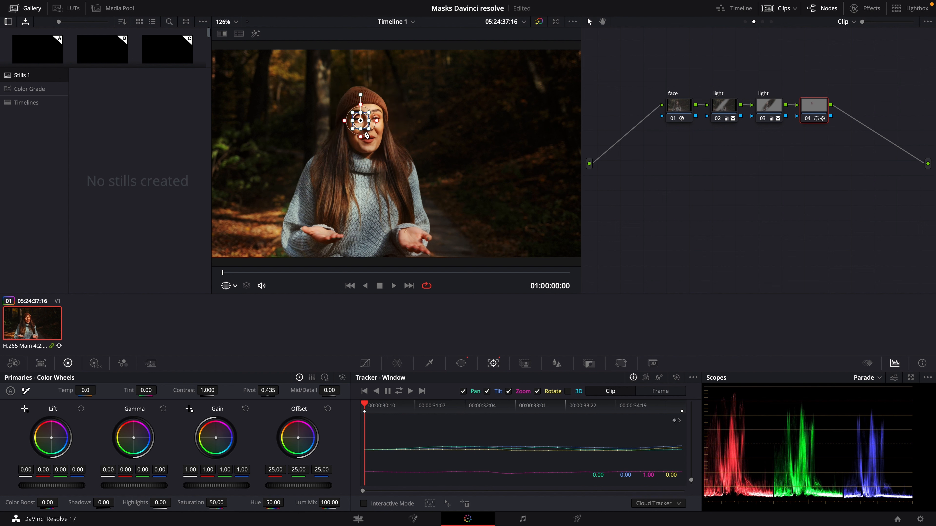
{"action": "left_click_drag", "start_coordinate": [372, 132], "coordinate": [392, 150]}
{"action": "left_click_drag", "start_coordinate": [360, 120], "coordinate": [364, 125]}
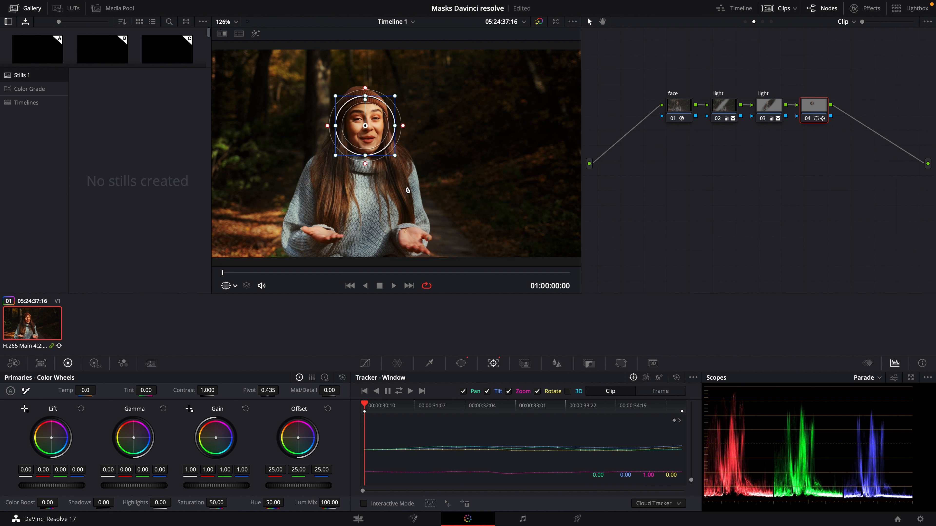
Step: Play and scrub through the clip to examine how well the tracked window follows the face
{"action": "key", "text": "space"}
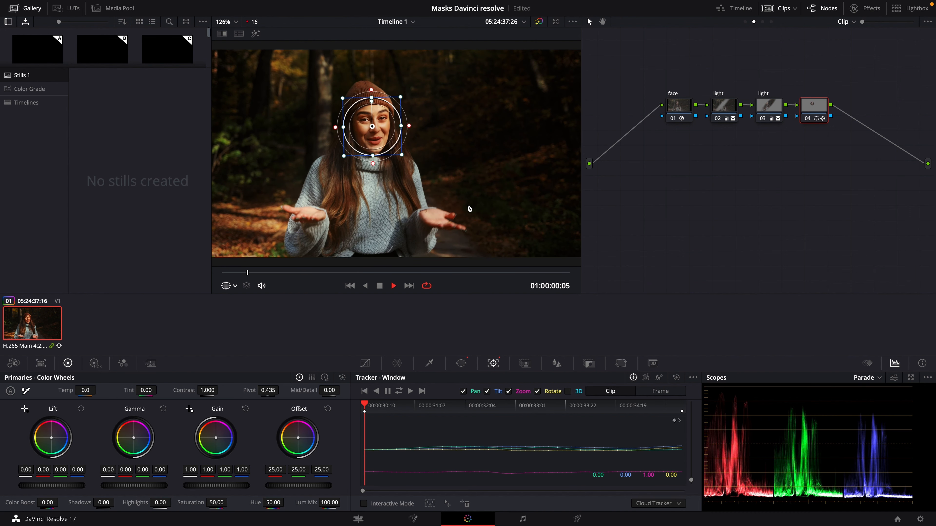
{"action": "left_click", "coordinate": [466, 415]}
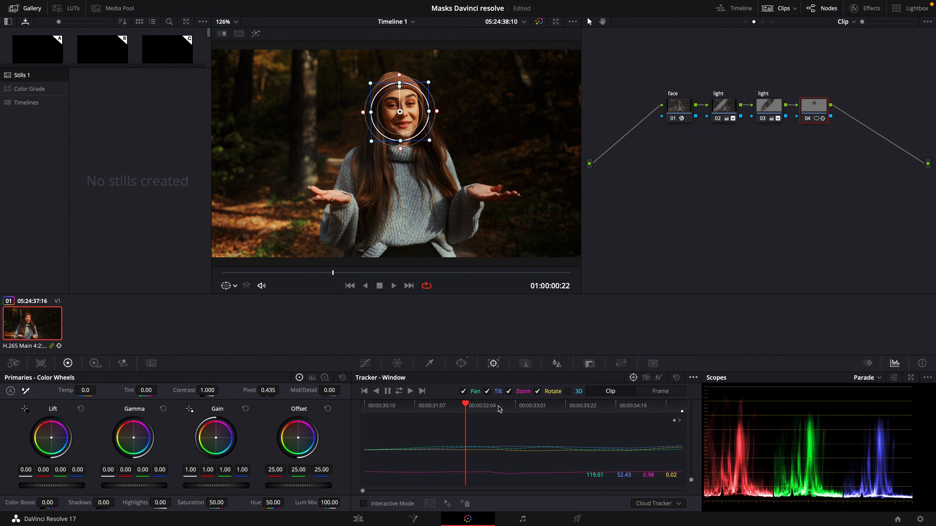
{"action": "left_click_drag", "start_coordinate": [466, 407], "coordinate": [516, 407]}
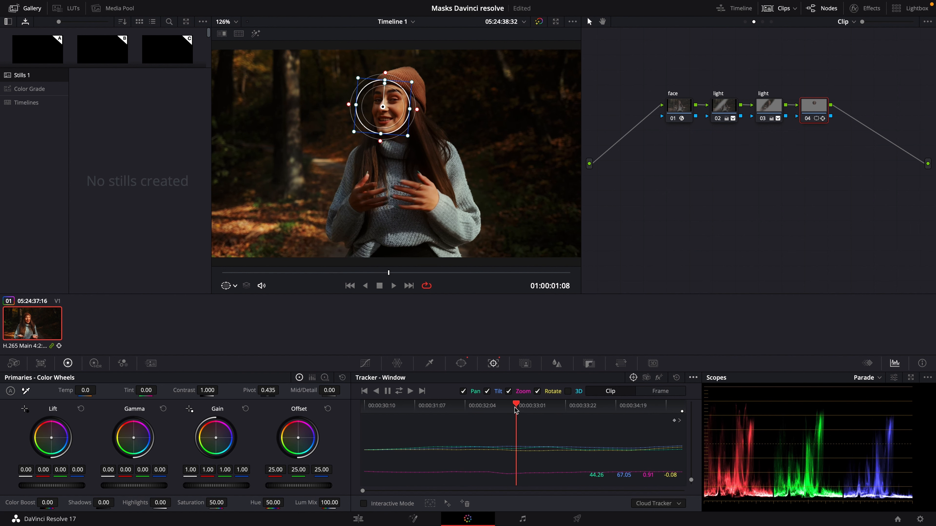
Step: Clear the selected section of track data after 01:00:00:22 and track the window forward again from that frame
{"action": "left_click", "coordinate": [463, 406]}
{"action": "left_click", "coordinate": [465, 408]}
{"action": "left_click_drag", "start_coordinate": [460, 418], "coordinate": [517, 485]}
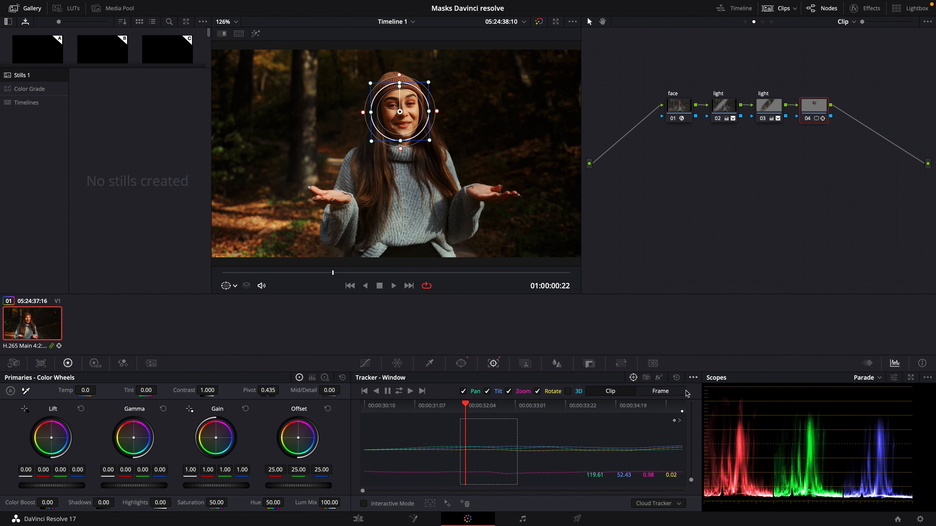
{"action": "left_click", "coordinate": [693, 380]}
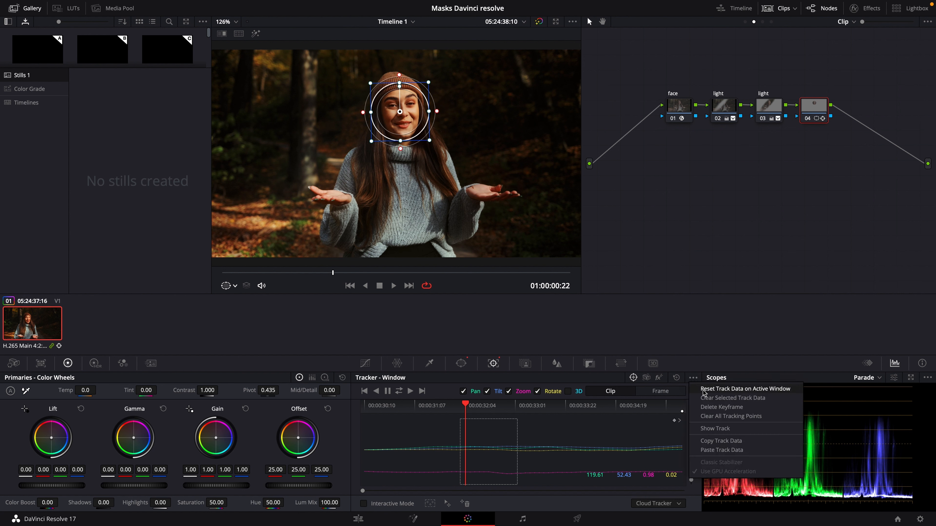
{"action": "left_click", "coordinate": [759, 403]}
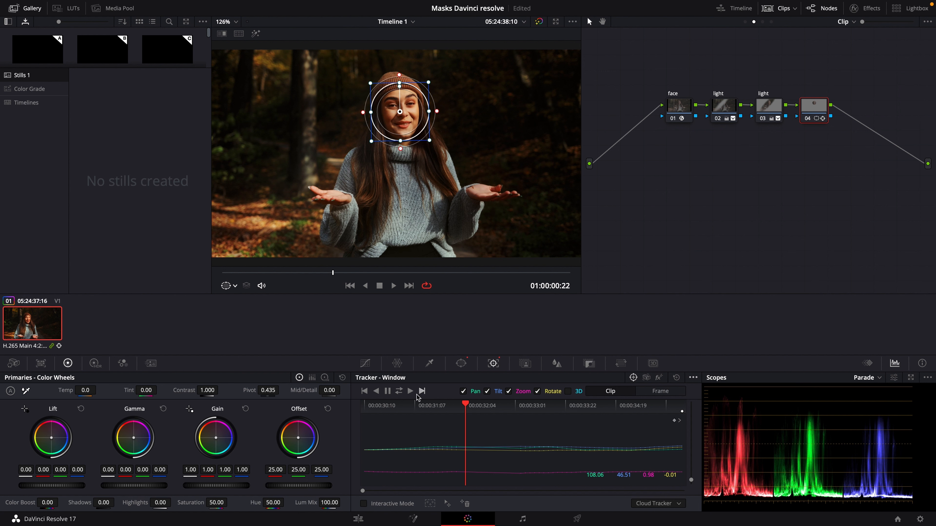
{"action": "left_click", "coordinate": [411, 390]}
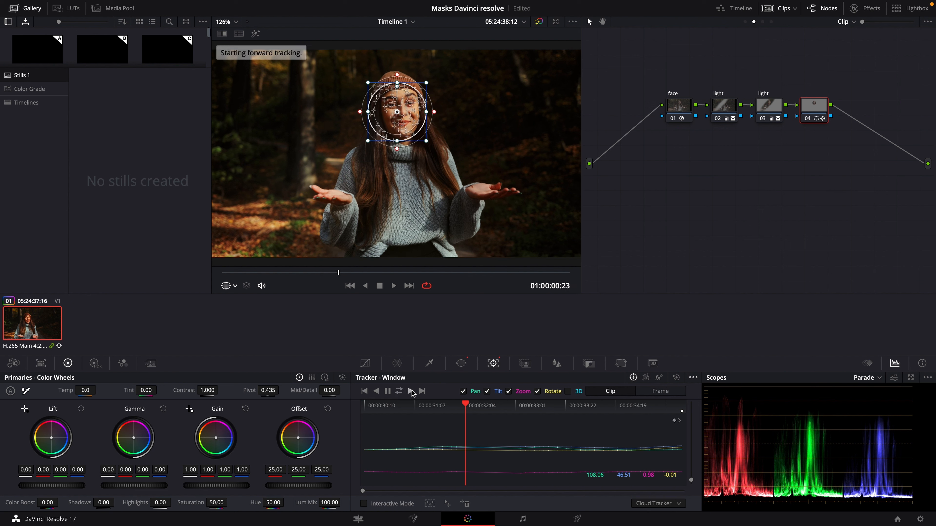